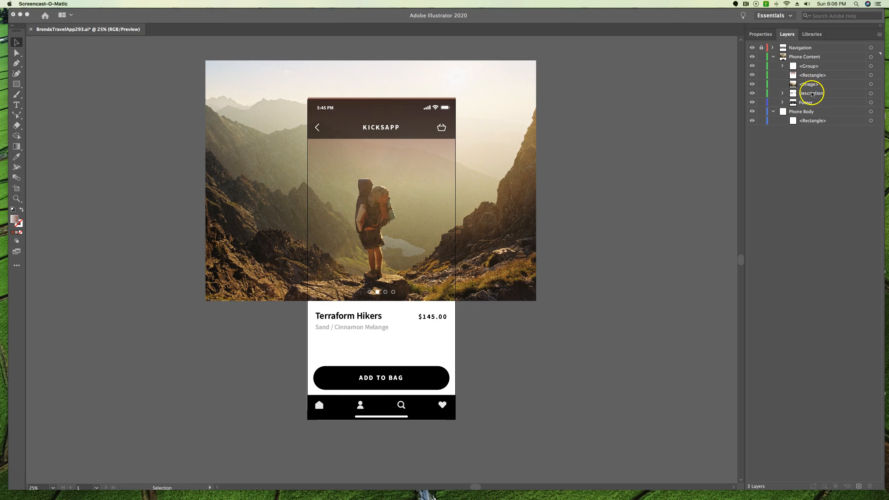
{"action": "left_click", "coordinate": [809, 94]}
{"action": "left_click", "coordinate": [810, 94]}
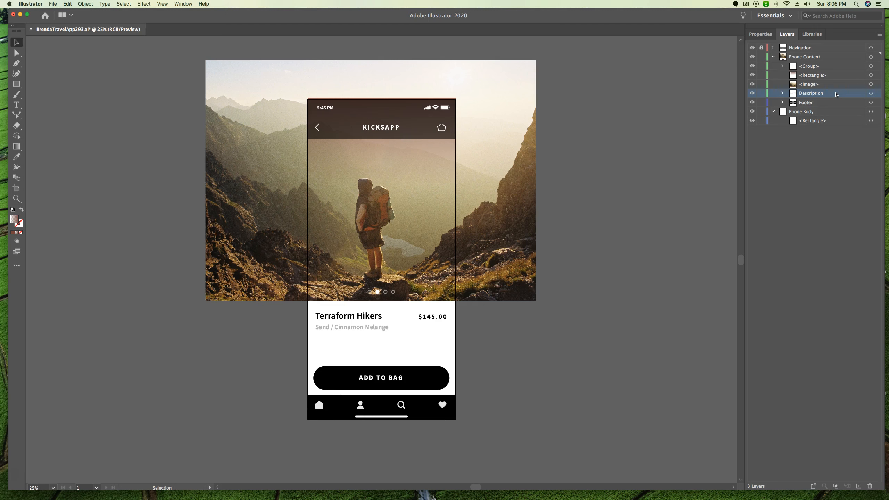
{"action": "left_click", "coordinate": [832, 94], "text": "alt"}
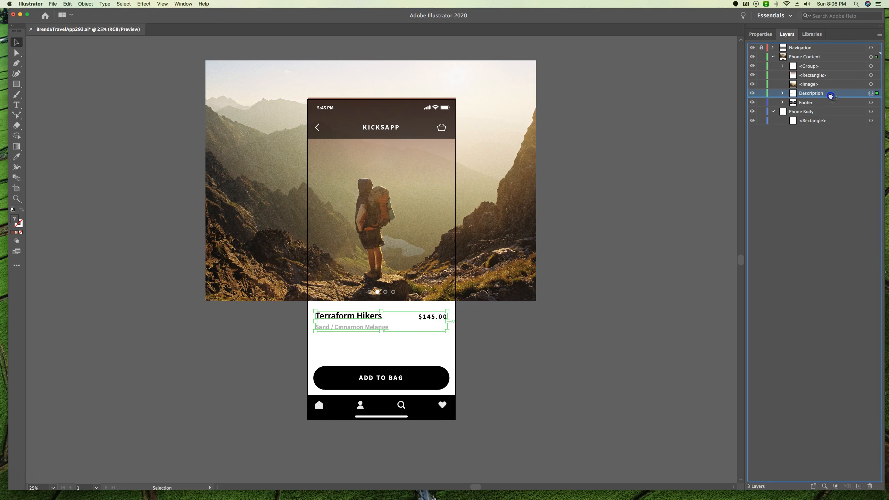
{"action": "left_click_drag", "start_coordinate": [831, 97], "coordinate": [832, 98]}
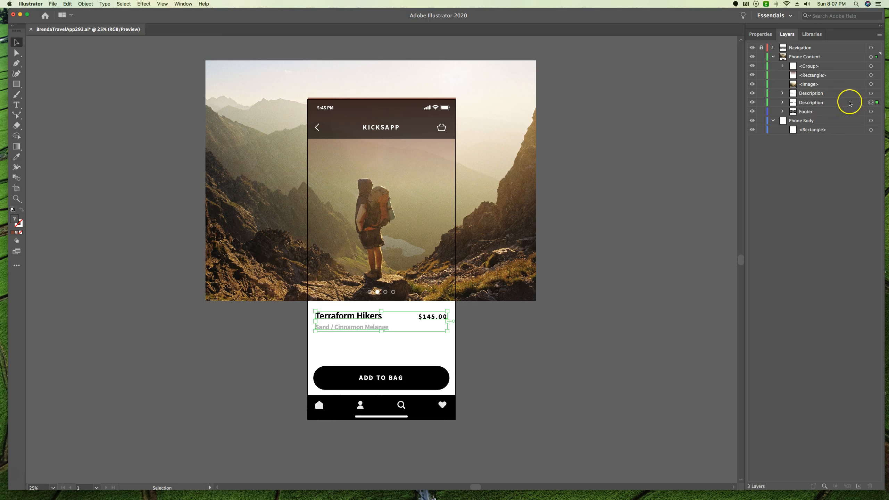
{"action": "key", "text": "super+z"}
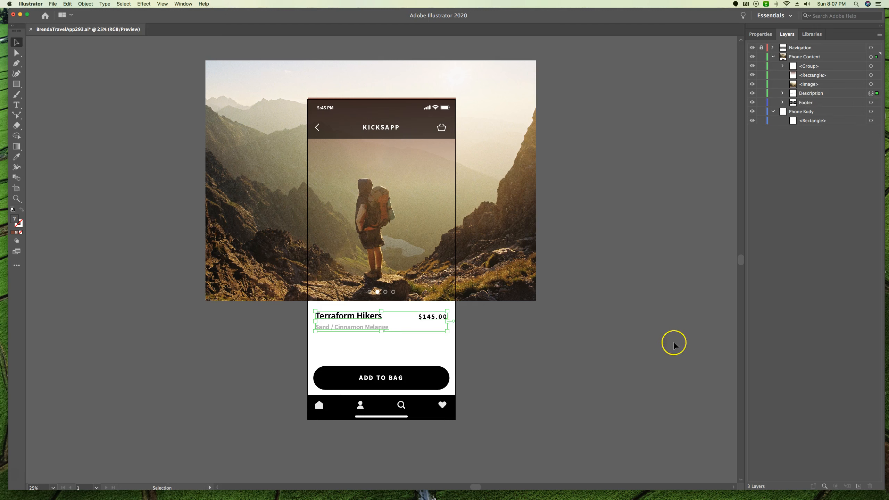
{"action": "left_click", "coordinate": [677, 150]}
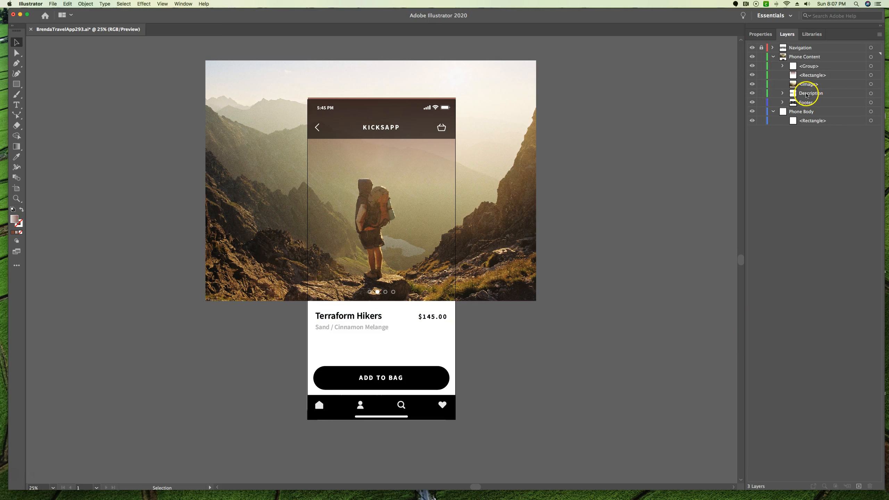
Duplicate the Description group directly below the original within the Phone Content layer.
{"action": "left_click", "coordinate": [808, 94]}
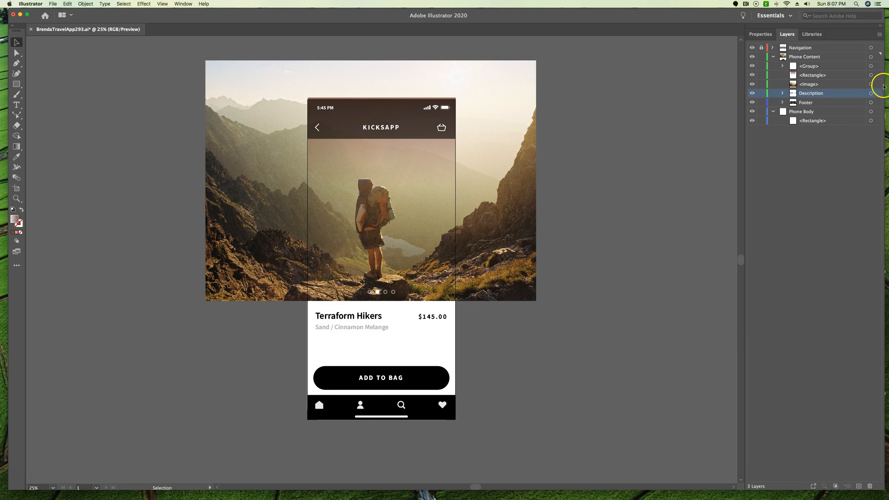
{"action": "left_click", "coordinate": [878, 93]}
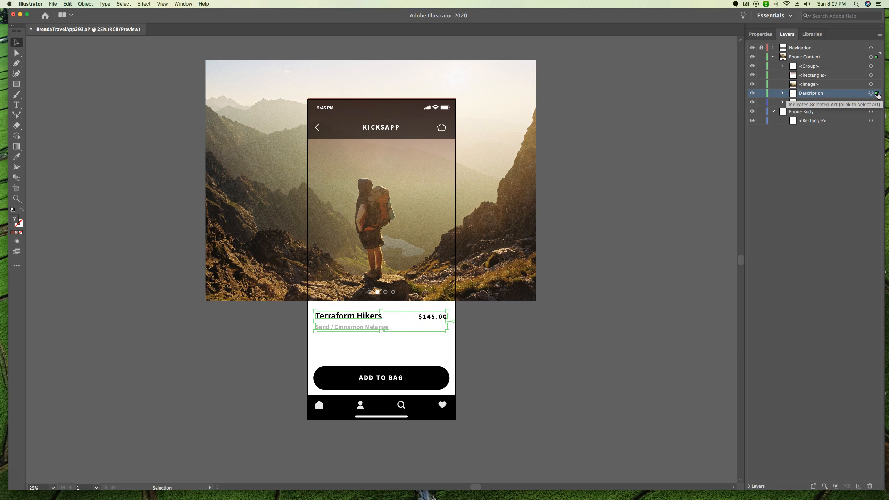
{"action": "left_click", "coordinate": [878, 94]}
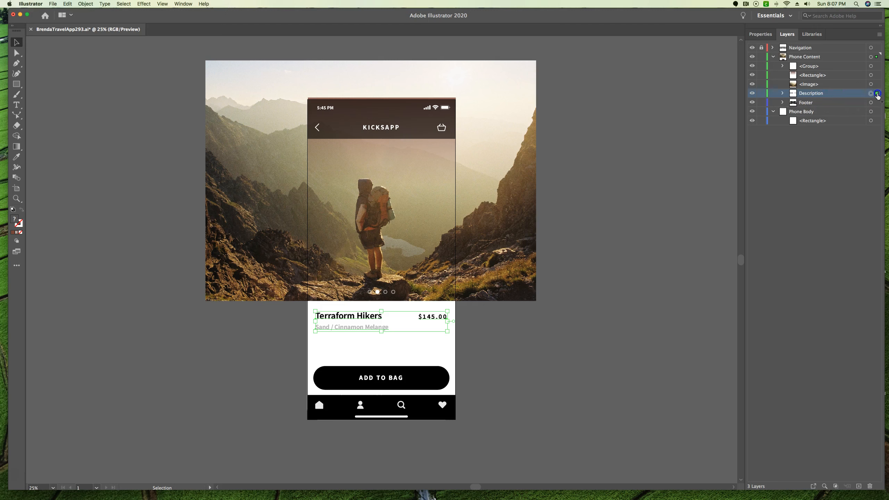
{"action": "left_click_drag", "start_coordinate": [877, 101], "coordinate": [878, 93]}
{"action": "left_click", "coordinate": [879, 35]}
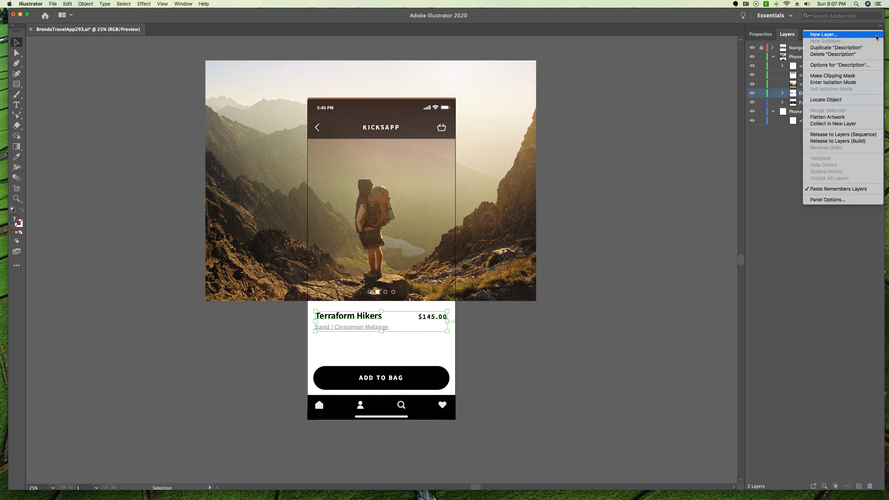
{"action": "left_click", "coordinate": [702, 100]}
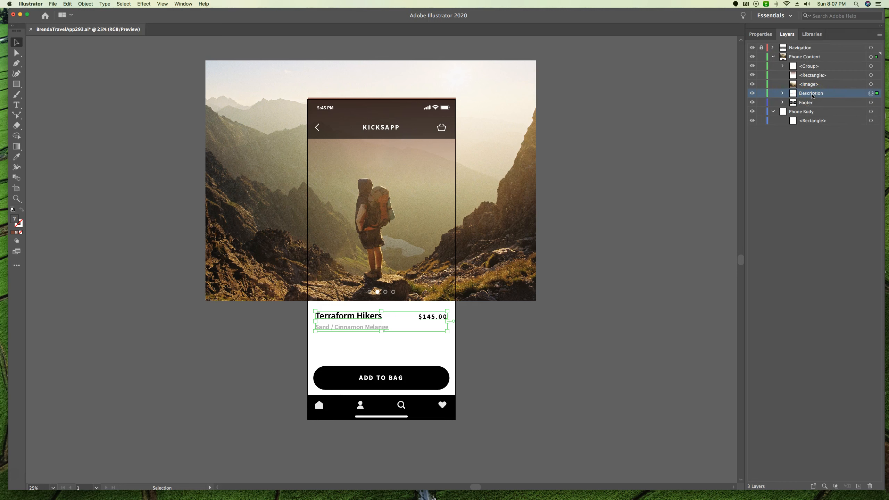
{"action": "left_click_drag", "start_coordinate": [813, 95], "coordinate": [812, 98]}
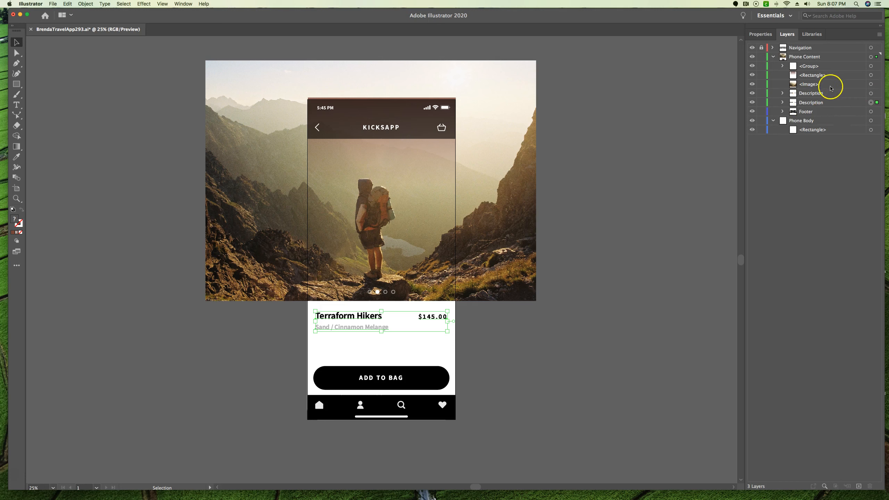
Select the artwork of the upper Description group and move it onto the empty canvas beside the hiker photo and phone screen.
{"action": "left_click", "coordinate": [819, 94]}
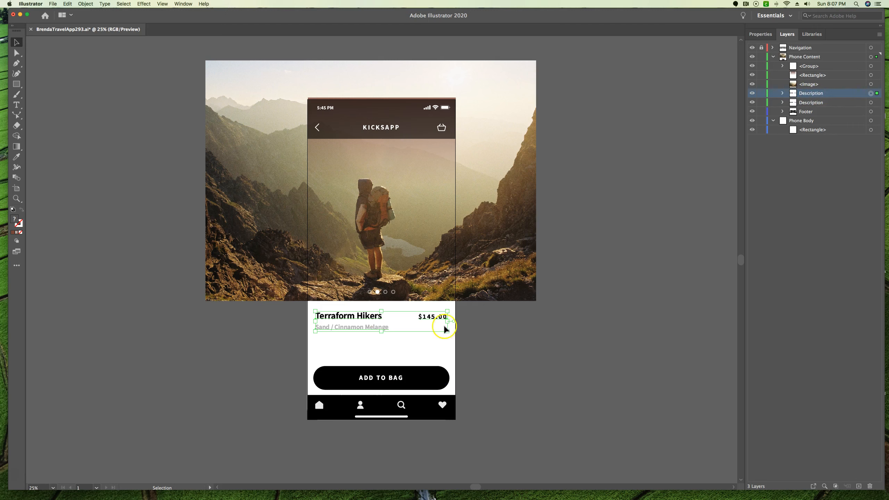
{"action": "left_click", "coordinate": [674, 108]}
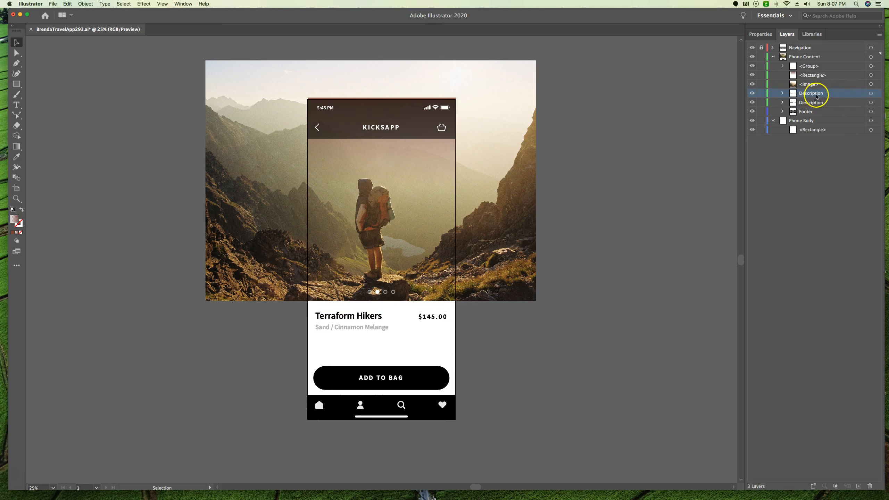
{"action": "left_click", "coordinate": [813, 96]}
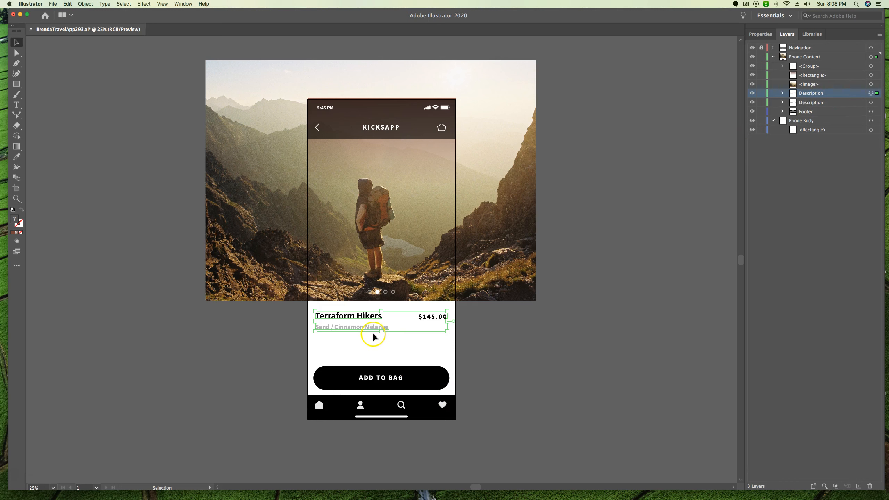
{"action": "left_click_drag", "start_coordinate": [389, 326], "coordinate": [590, 341]}
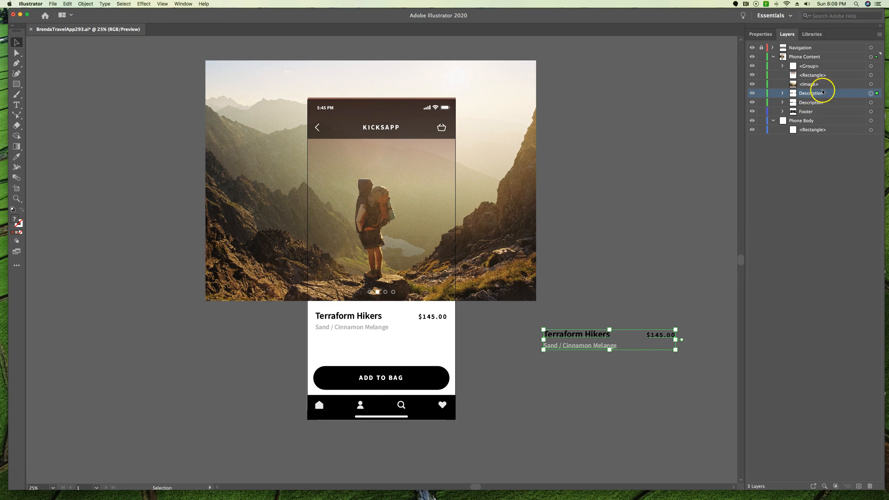
Duplicate the locked Navigation layer together with its contents.
{"action": "left_click", "coordinate": [815, 48]}
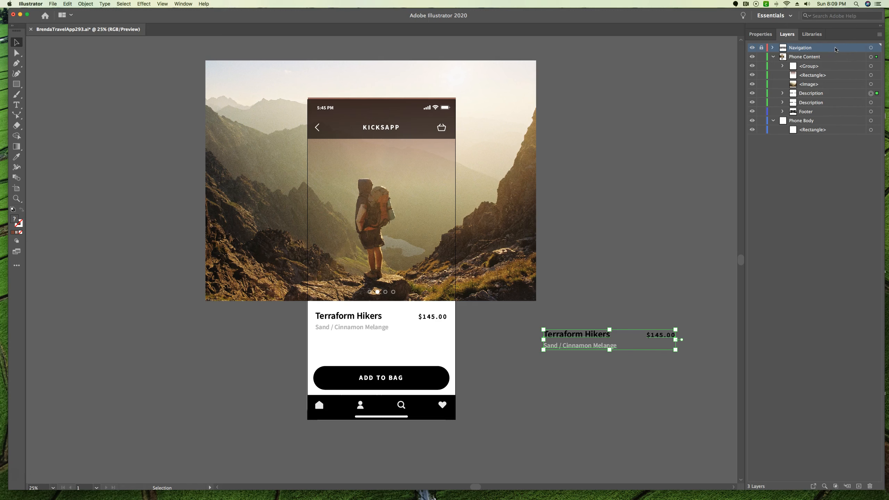
{"action": "mouse_move", "coordinate": [847, 498]}
{"action": "left_click_drag", "start_coordinate": [794, 49], "coordinate": [860, 486]}
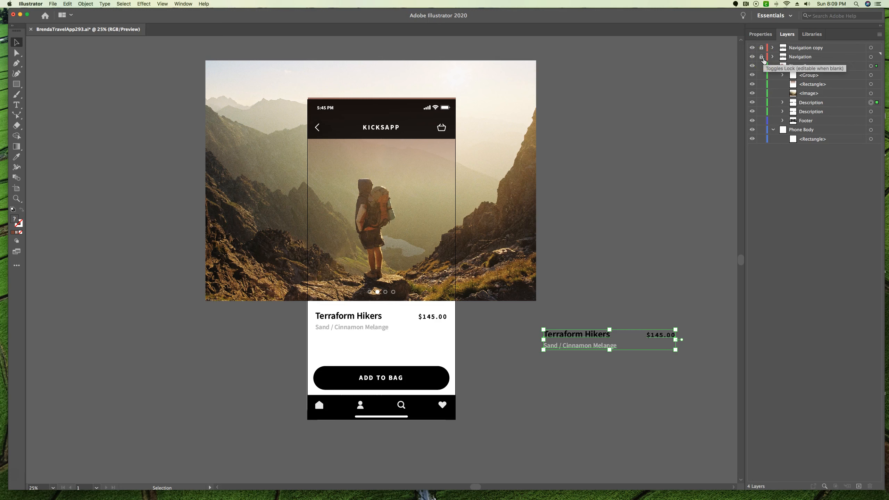
Unlock the Navigation copy layer and move its KICKSAPP header artwork off the phone screen onto the empty canvas.
{"action": "left_click", "coordinate": [762, 48]}
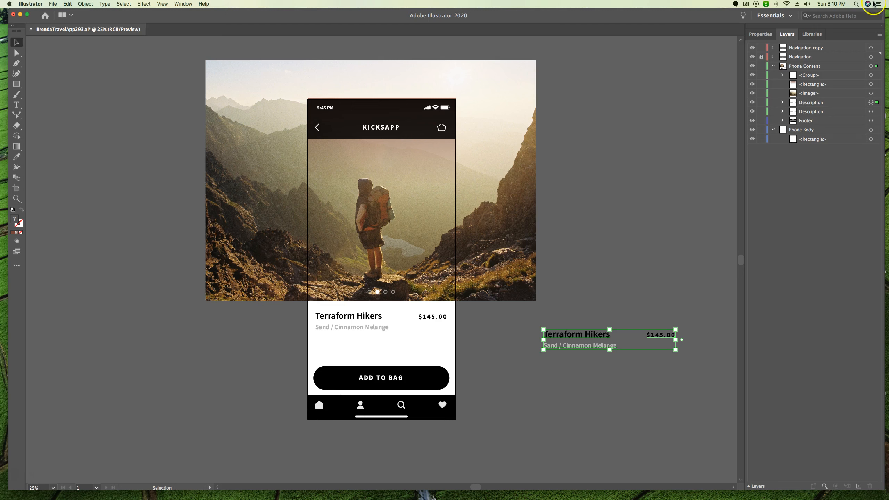
{"action": "left_click", "coordinate": [878, 48]}
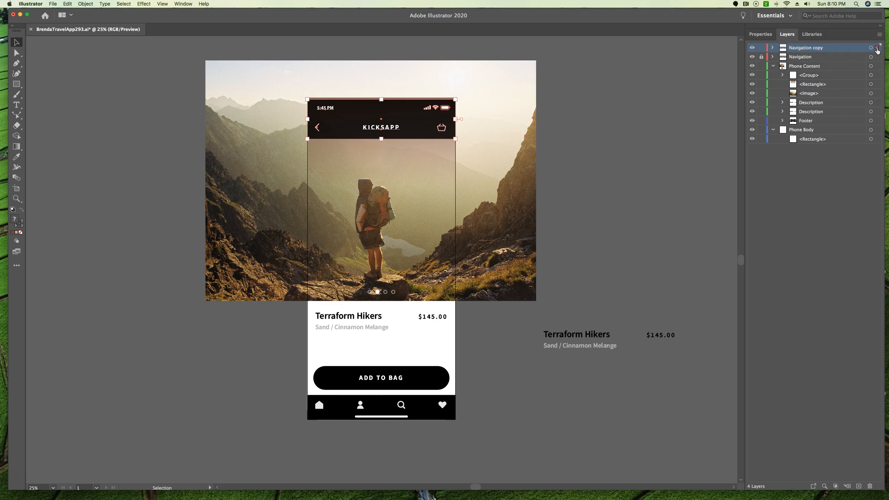
{"action": "left_click_drag", "start_coordinate": [404, 121], "coordinate": [668, 107]}
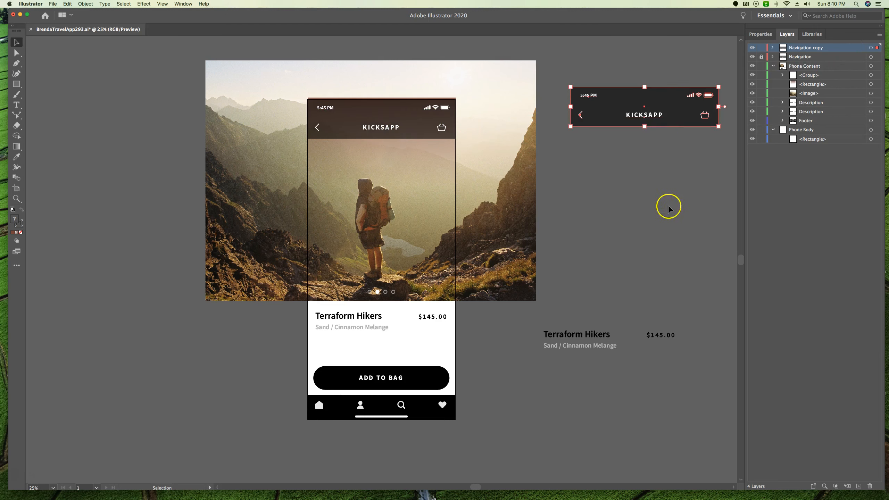
{"action": "left_click", "coordinate": [645, 188]}
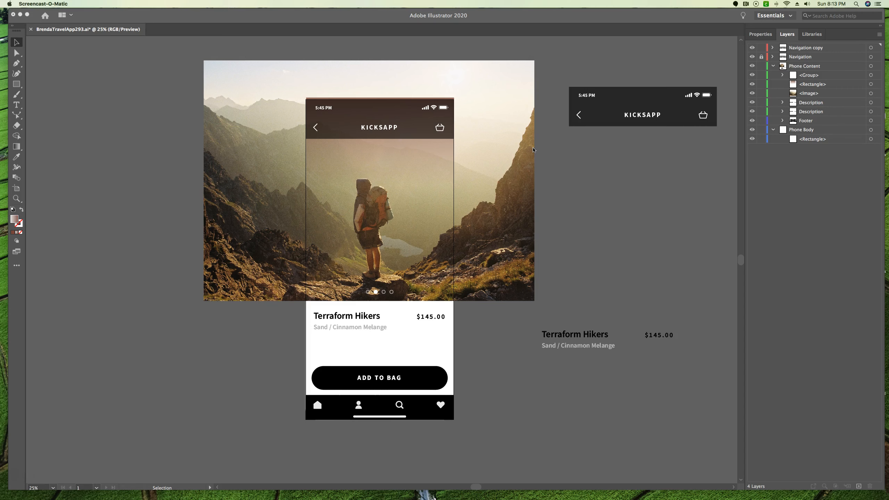
Open the Sizes.ai document from the Lesson10 folder.
{"action": "left_click", "coordinate": [36, 18]}
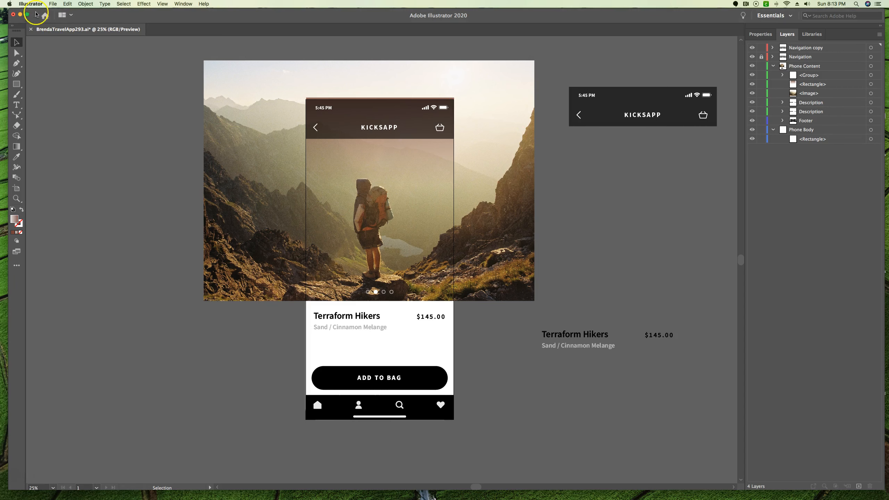
{"action": "left_click", "coordinate": [53, 4]}
{"action": "left_click", "coordinate": [61, 26]}
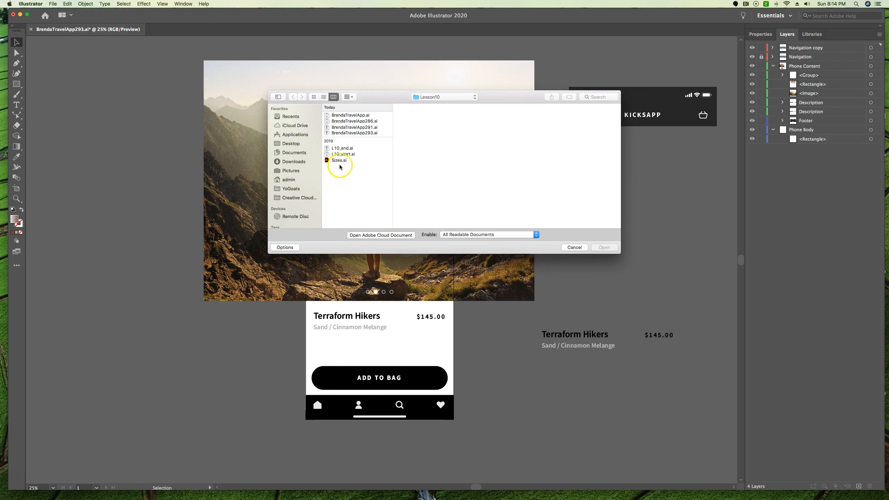
{"action": "left_click", "coordinate": [339, 160]}
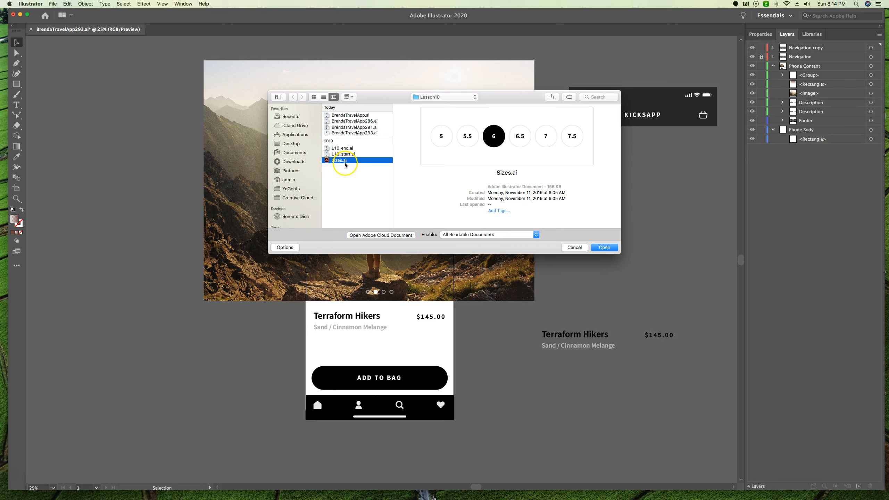
{"action": "left_click", "coordinate": [606, 249]}
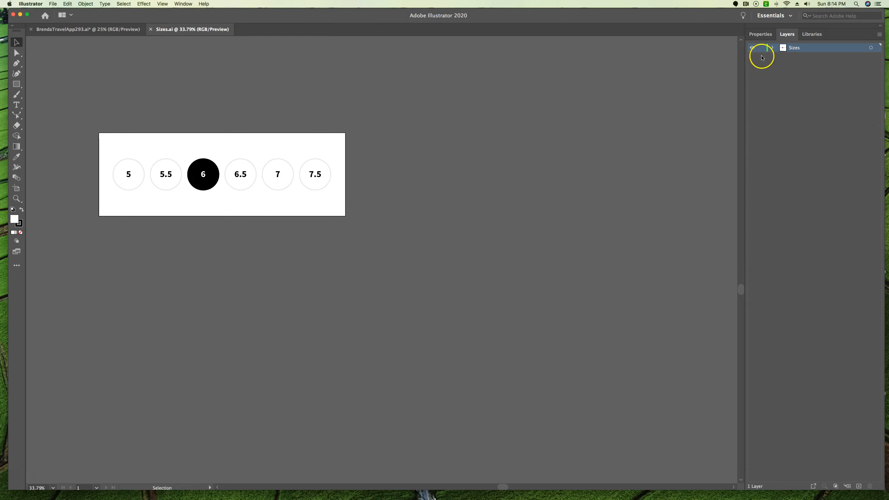
Copy all the size circle artwork on the Sizes layer and close Sizes.ai.
{"action": "left_click", "coordinate": [773, 47]}
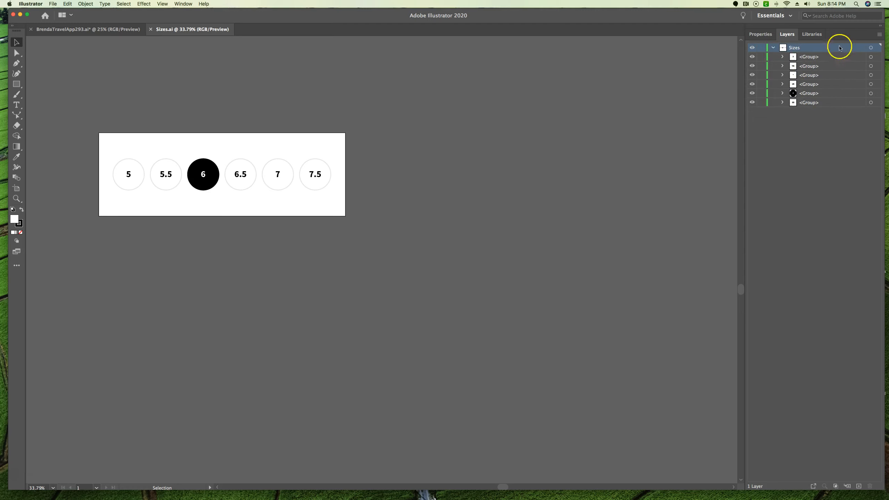
{"action": "left_click", "coordinate": [773, 48]}
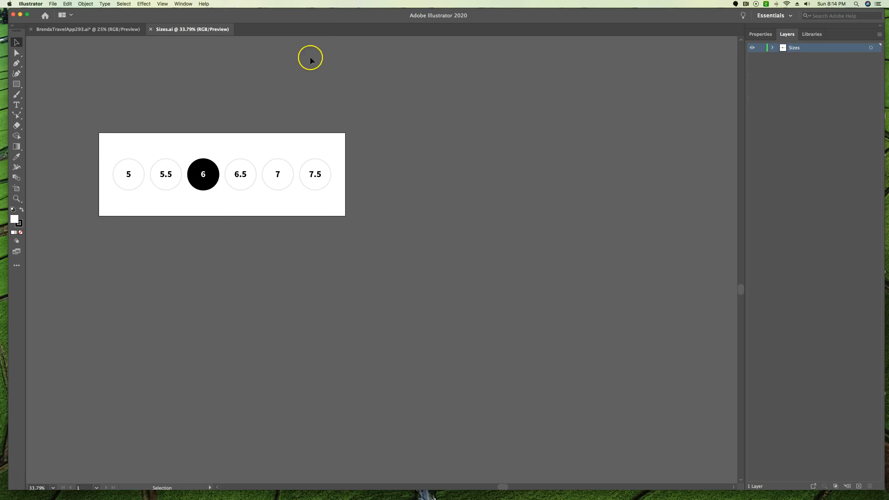
{"action": "left_click", "coordinate": [123, 4]}
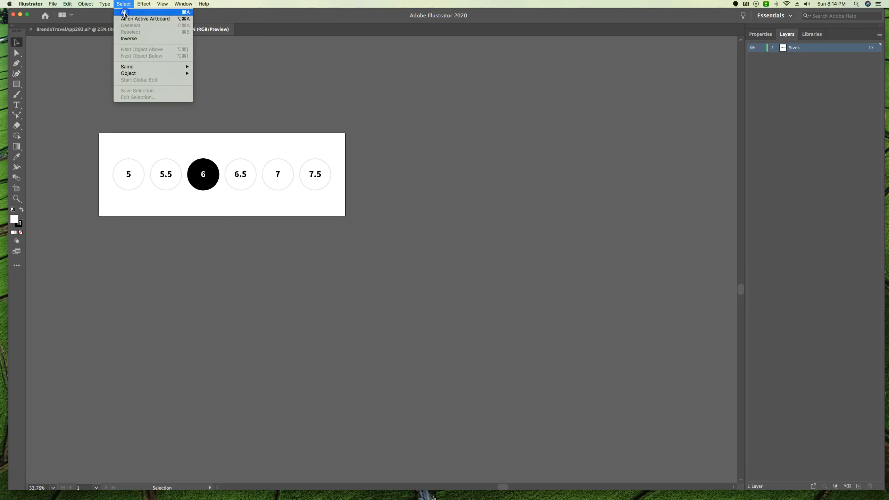
{"action": "left_click", "coordinate": [124, 12]}
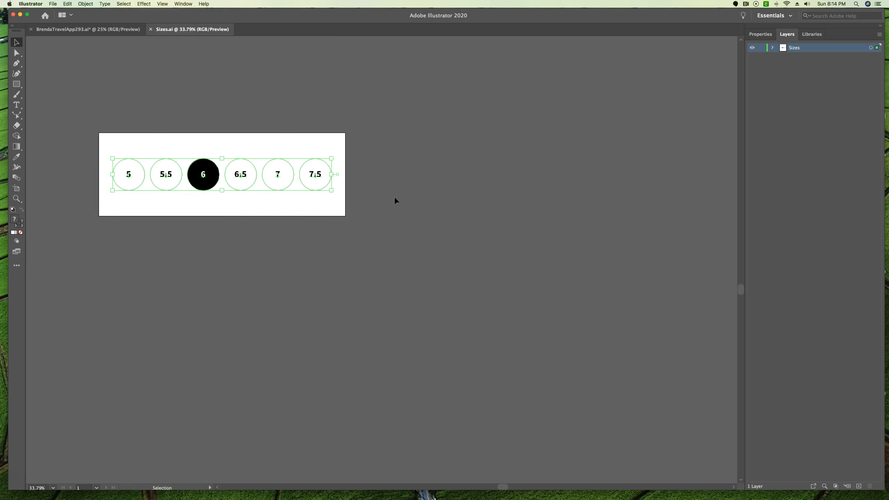
{"action": "left_click", "coordinate": [68, 4]}
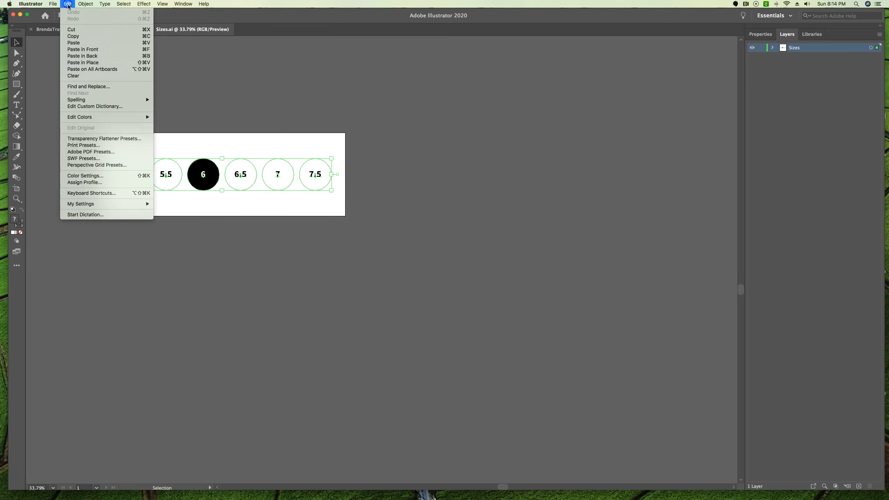
{"action": "left_click", "coordinate": [74, 38]}
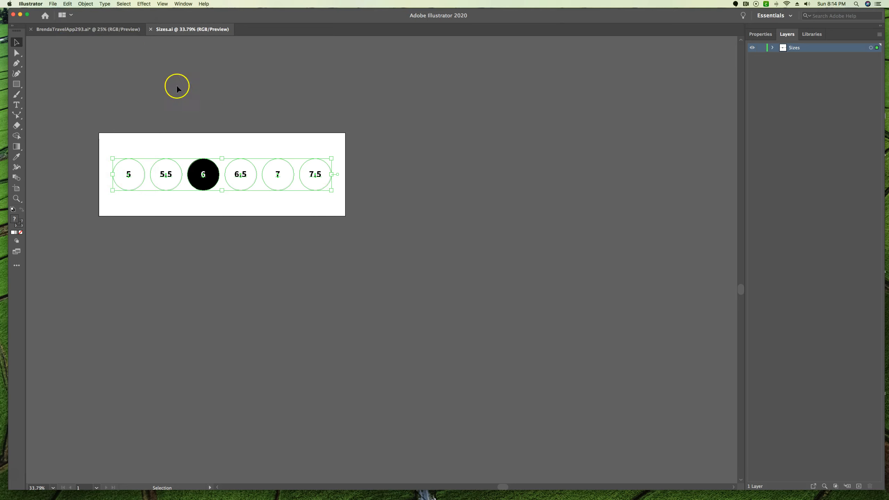
{"action": "left_click", "coordinate": [151, 29]}
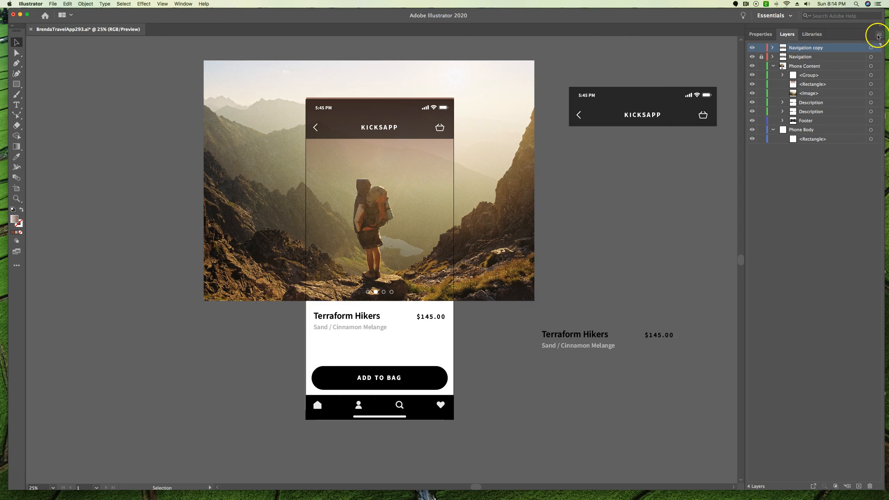
Paste the copied size circles into the travel app document with Paste Remembers Layers enabled, bringing in their Sizes layer.
{"action": "left_click", "coordinate": [881, 35]}
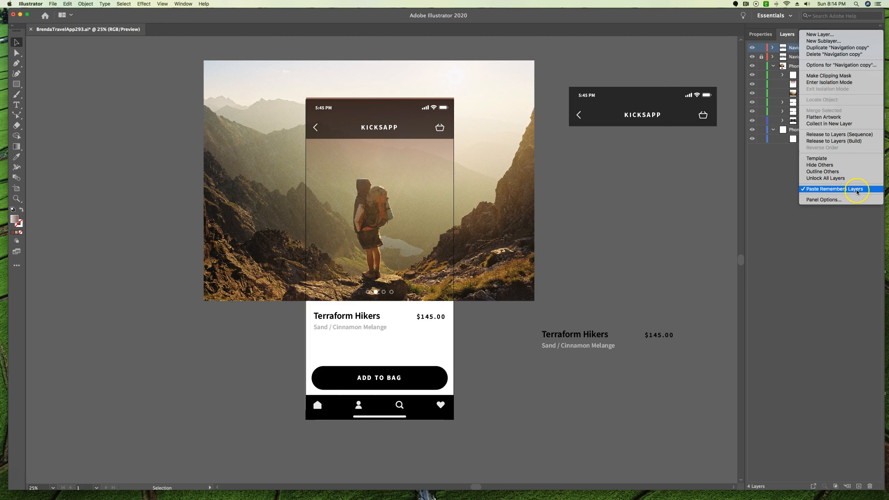
{"action": "left_click", "coordinate": [660, 207]}
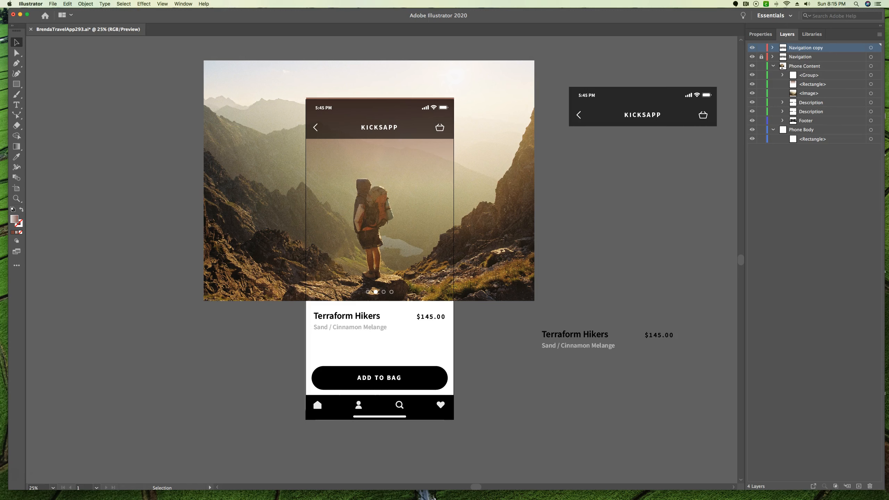
{"action": "left_click", "coordinate": [67, 3]}
{"action": "left_click", "coordinate": [75, 43]}
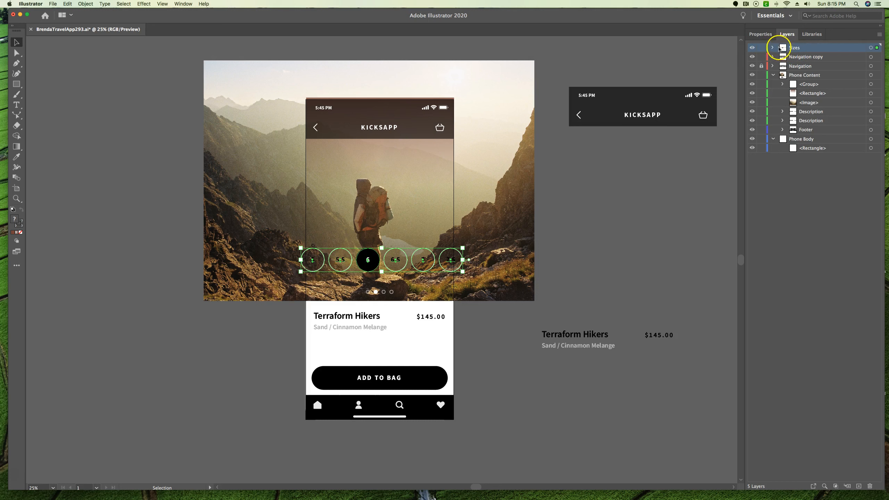
Nest the Sizes layer inside the Phone Content layer as a sublayer.
{"action": "left_click", "coordinate": [773, 47]}
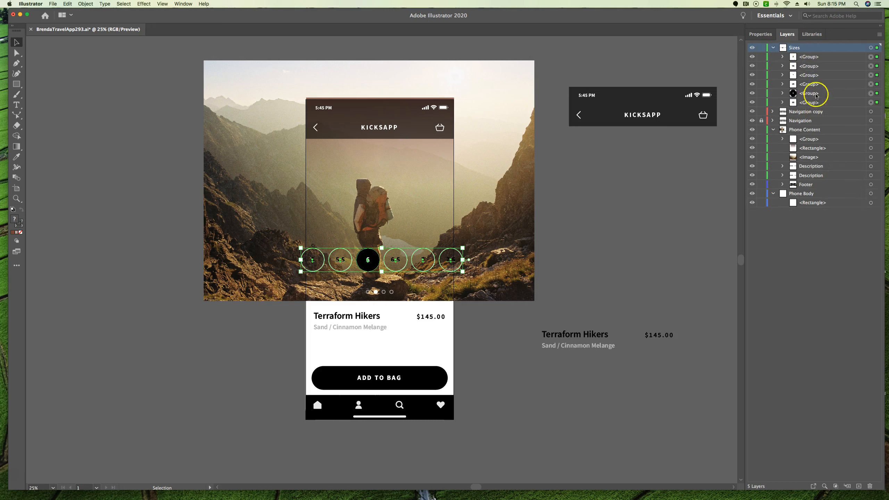
{"action": "left_click", "coordinate": [774, 48]}
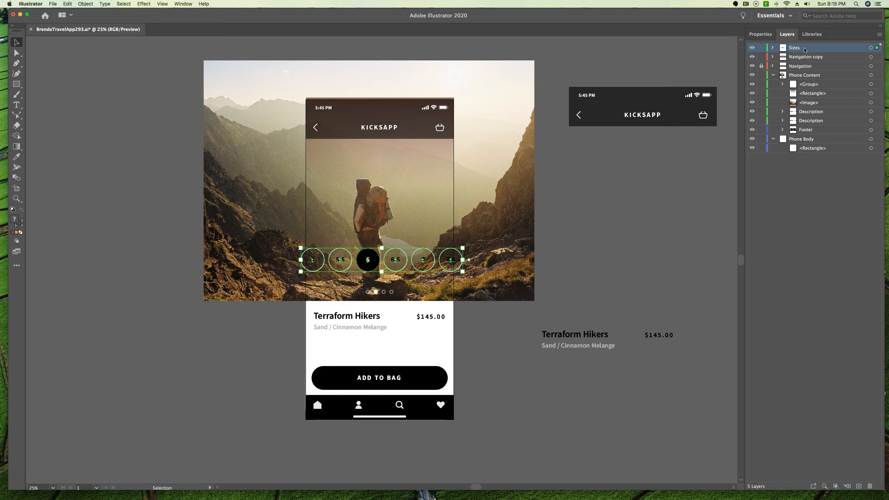
{"action": "left_click_drag", "start_coordinate": [804, 49], "coordinate": [803, 75]}
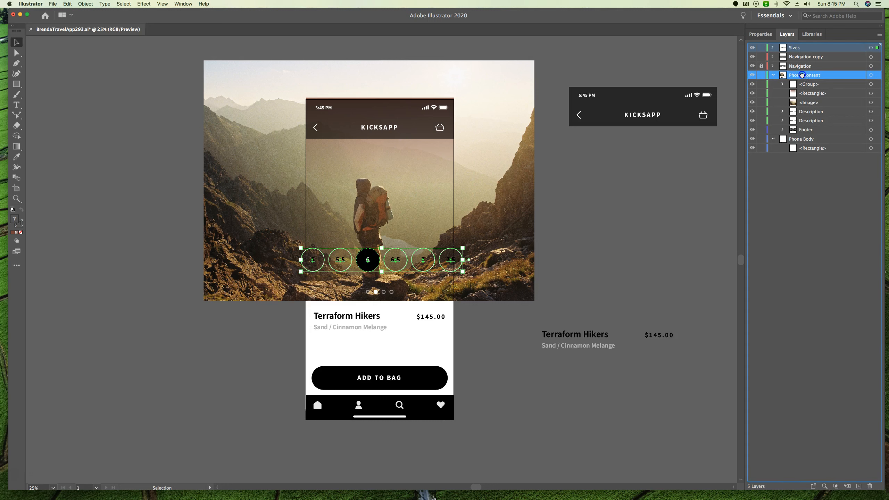
{"action": "left_click_drag", "start_coordinate": [802, 75], "coordinate": [802, 75]}
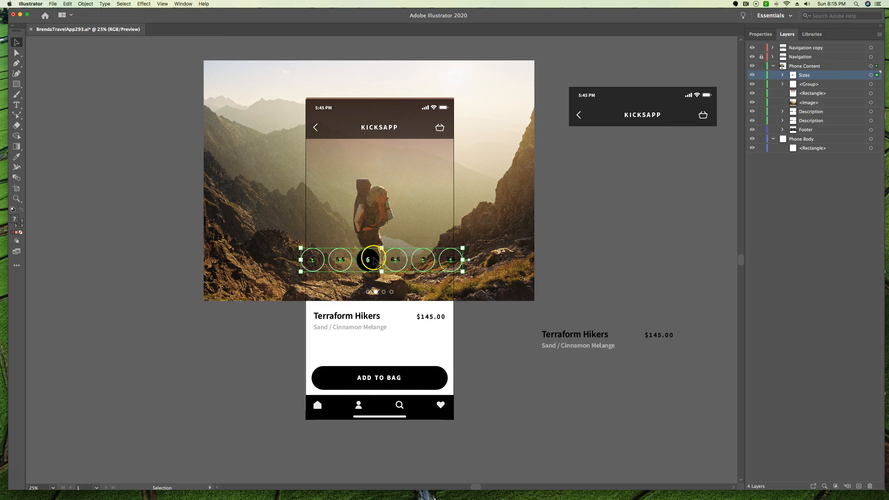
Move the size circles onto the white area between the product description and the ADD TO BAG button, and check the Sizes sublayer's contents.
{"action": "left_click_drag", "start_coordinate": [373, 261], "coordinate": [371, 346]}
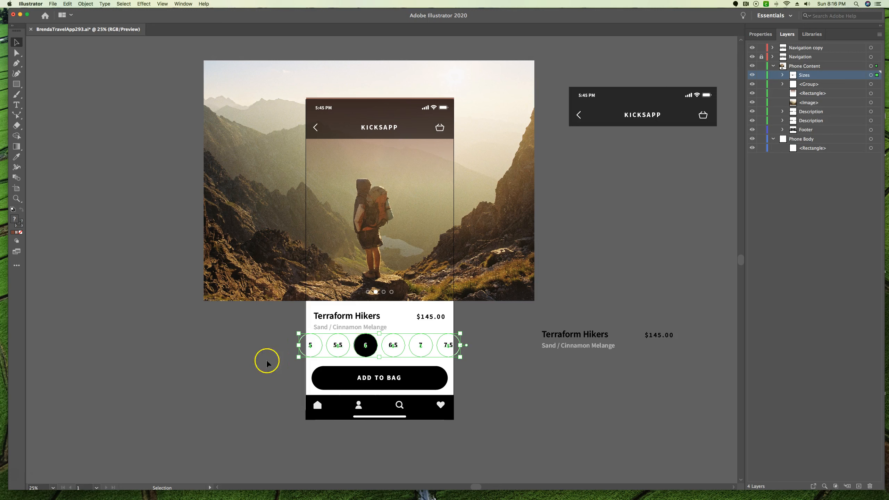
{"action": "left_click", "coordinate": [249, 384]}
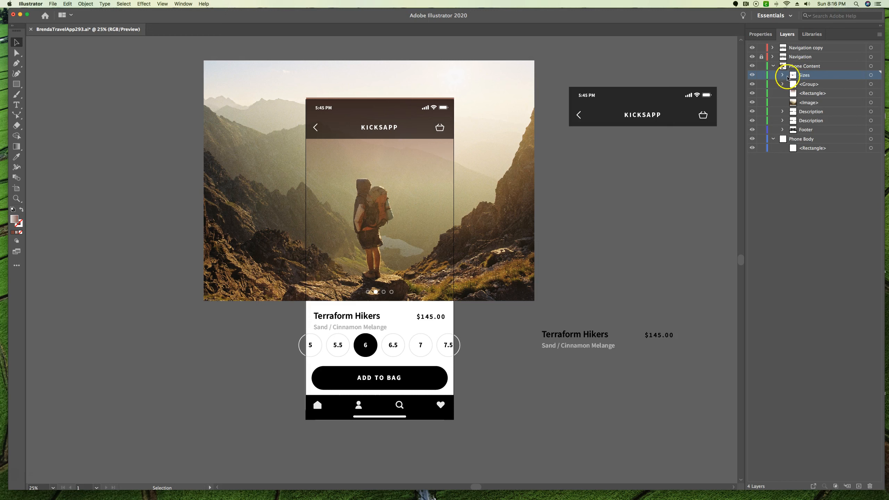
{"action": "left_click", "coordinate": [783, 76]}
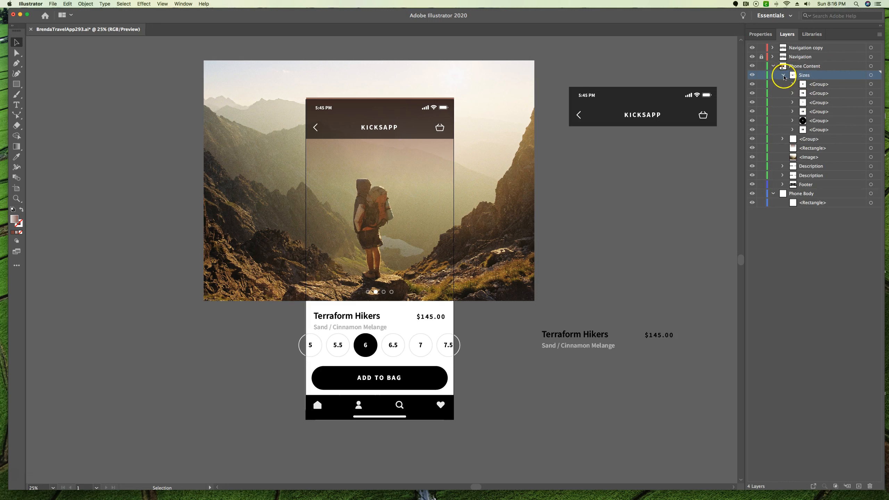
{"action": "left_click", "coordinate": [783, 75]}
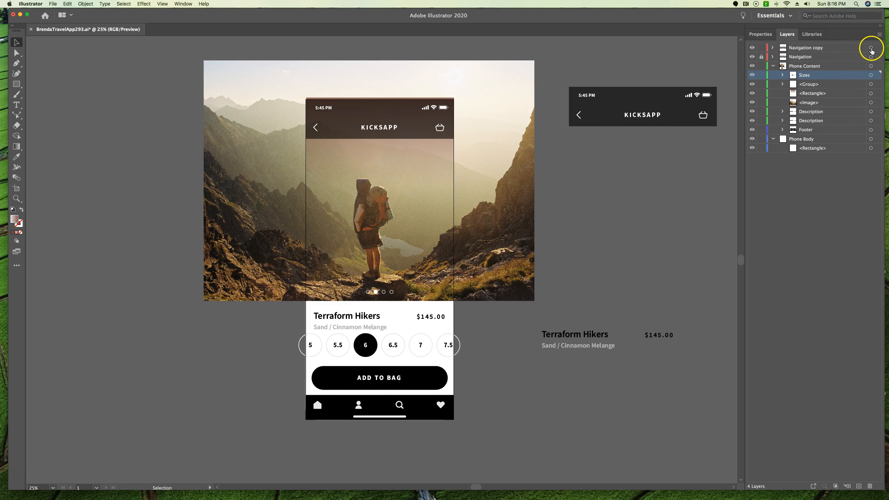
Apply a Drop Shadow to the whole Navigation copy layer with 50% opacity, 0 px X offset, 10 px Y offset and 3 px blur.
{"action": "left_click", "coordinate": [872, 48]}
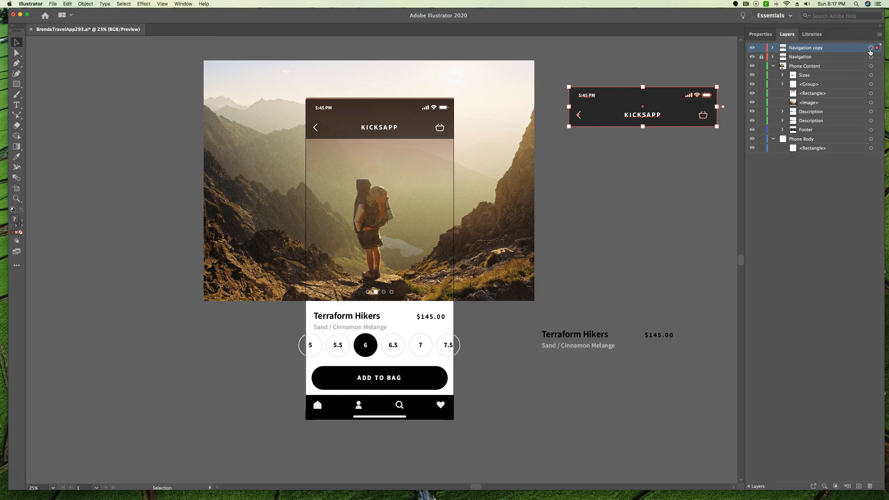
{"action": "left_click", "coordinate": [871, 48]}
{"action": "left_click", "coordinate": [143, 4]}
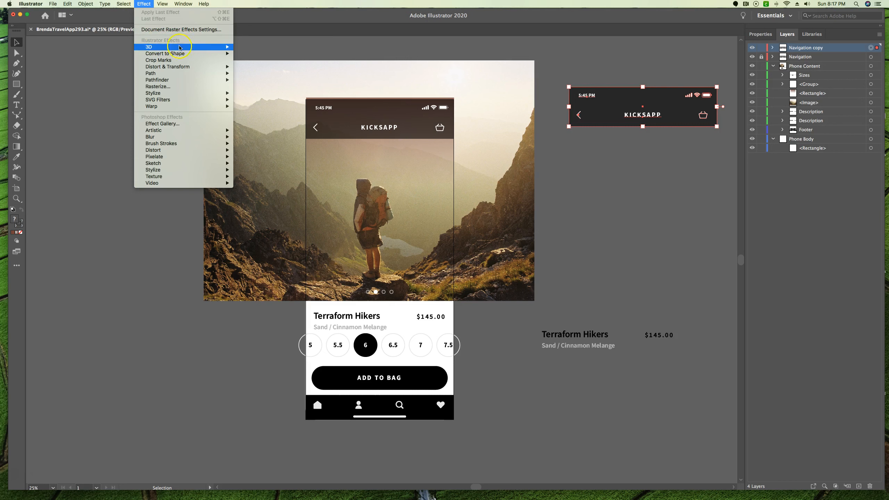
{"action": "mouse_move", "coordinate": [178, 93]}
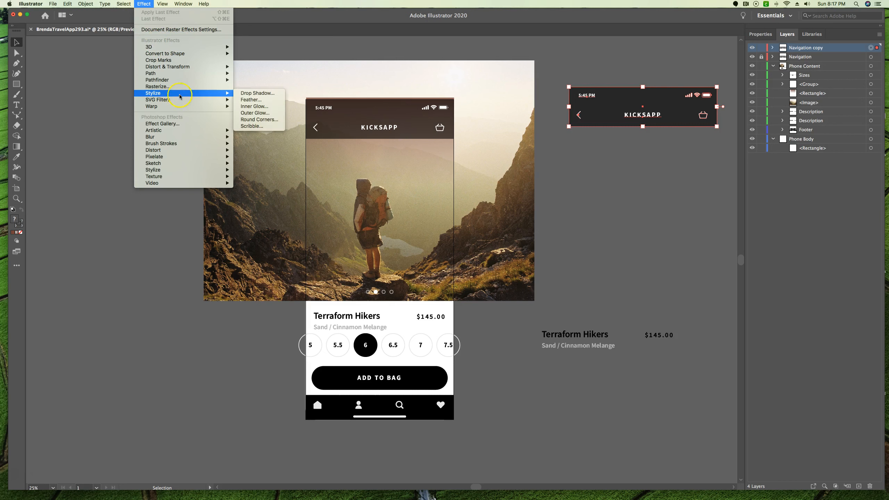
{"action": "left_click", "coordinate": [249, 95]}
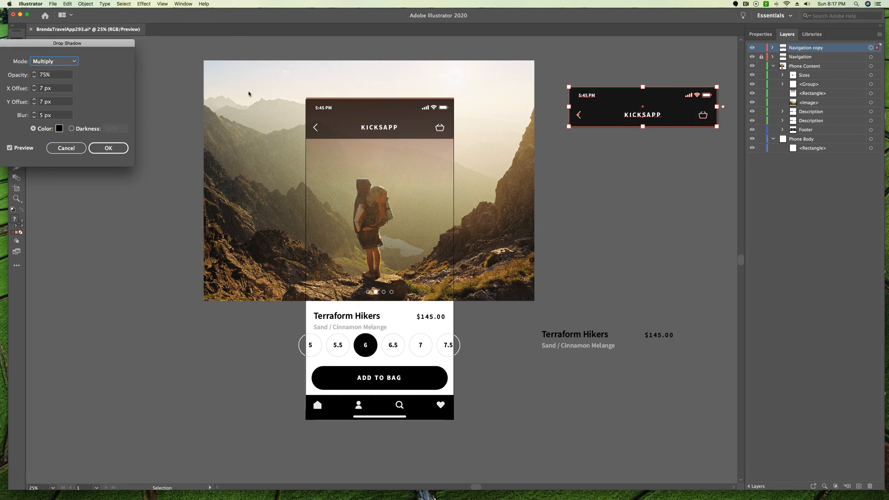
{"action": "left_click_drag", "start_coordinate": [116, 46], "coordinate": [246, 78]}
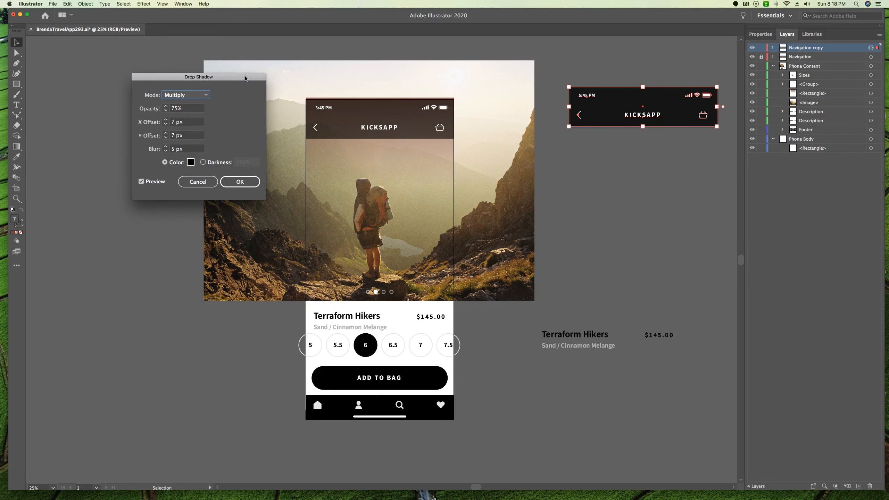
{"action": "key", "text": "Tab"}
{"action": "type", "text": "50"}
{"action": "key", "text": "Tab"}
{"action": "type", "text": "0"}
{"action": "key", "text": "Tab"}
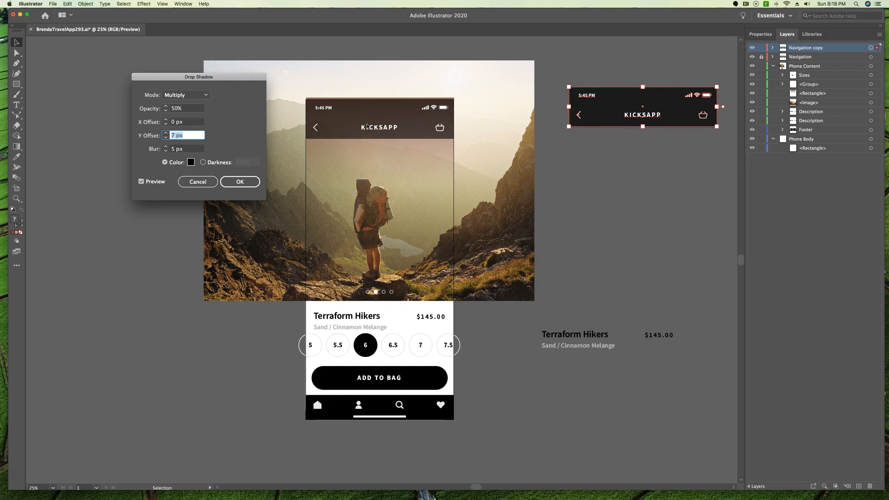
{"action": "type", "text": "10"}
{"action": "key", "text": "Tab"}
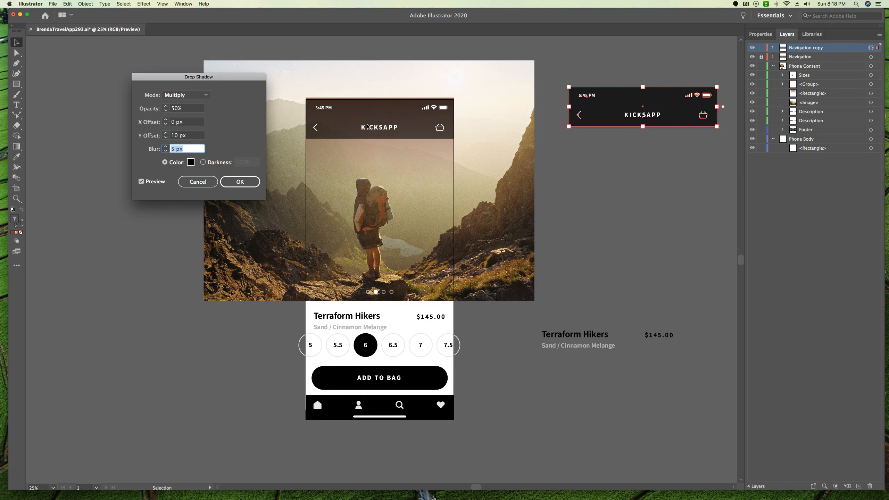
{"action": "type", "text": "3"}
{"action": "key", "text": "Tab"}
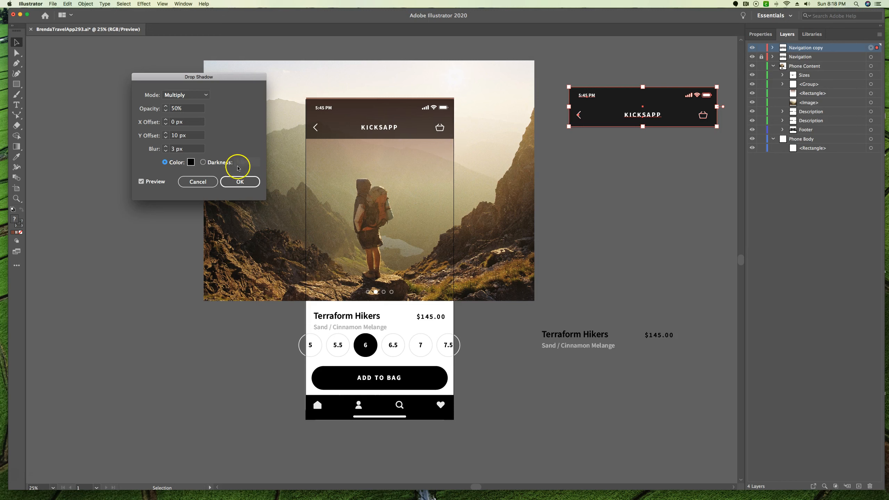
{"action": "left_click", "coordinate": [250, 182]}
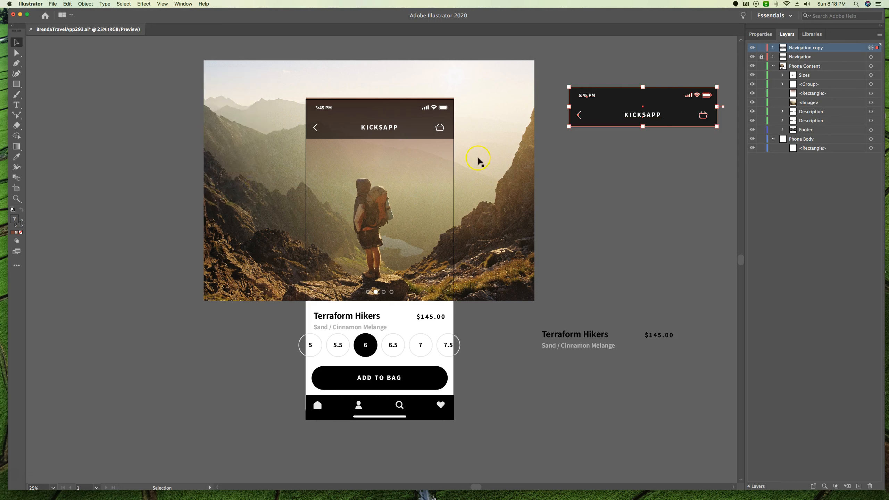
{"action": "left_click", "coordinate": [865, 53]}
{"action": "left_click", "coordinate": [620, 221]}
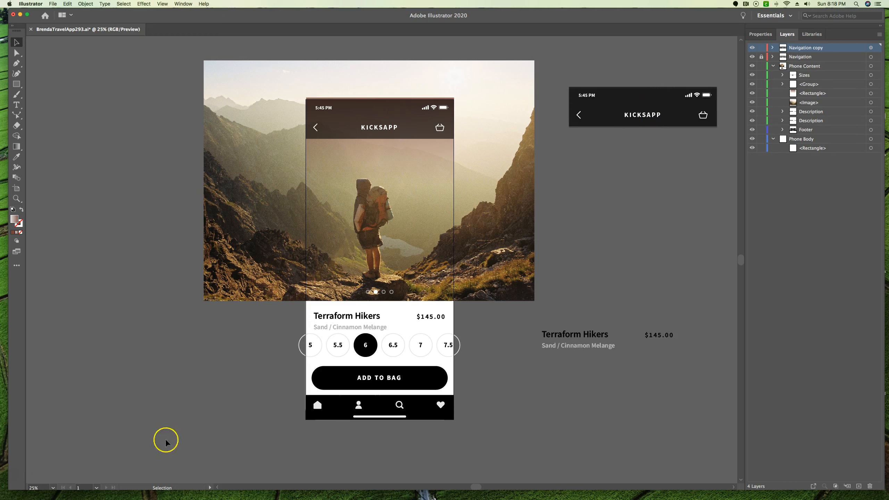
Save the travel app document as a new version in the Lesson10 folder, ending the file name in 296.
{"action": "key", "text": "super+shift+s"}
{"action": "key", "text": "BackSpace"}
{"action": "type", "text": "6"}
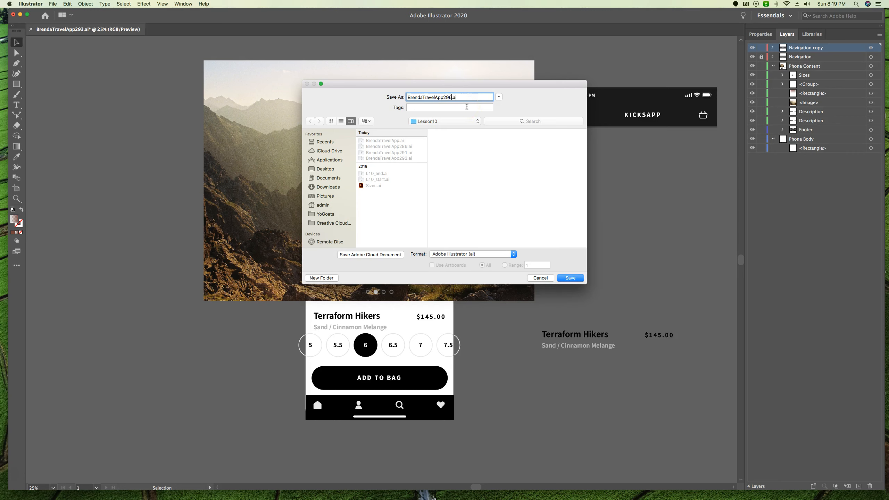